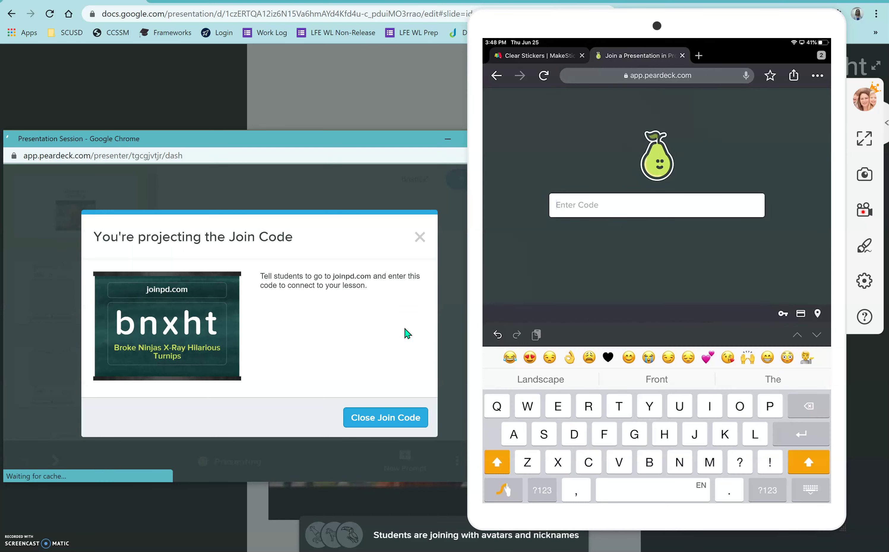
Step: Join the session on the student tablet with the projected join code, and dismiss the join code notice on the teacher dashboard
{"action": "type", "text": "Bn"}
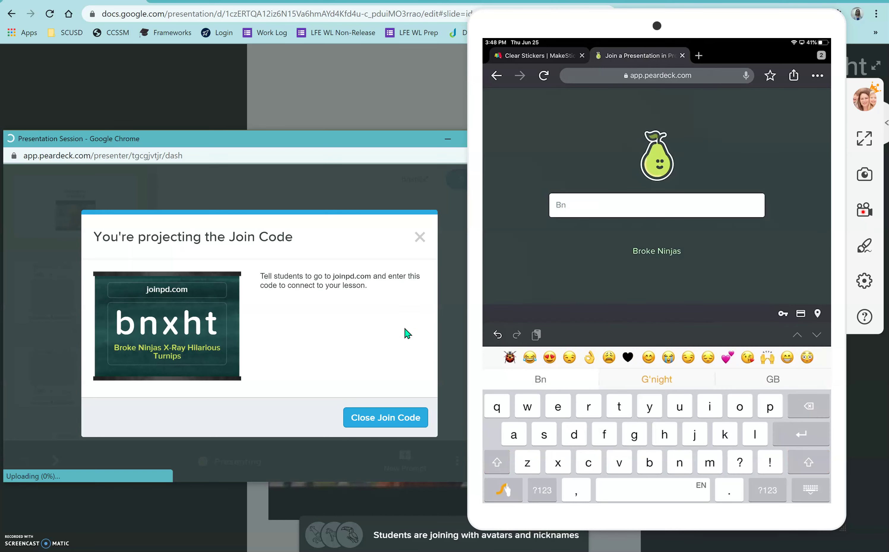
{"action": "type", "text": "xht"}
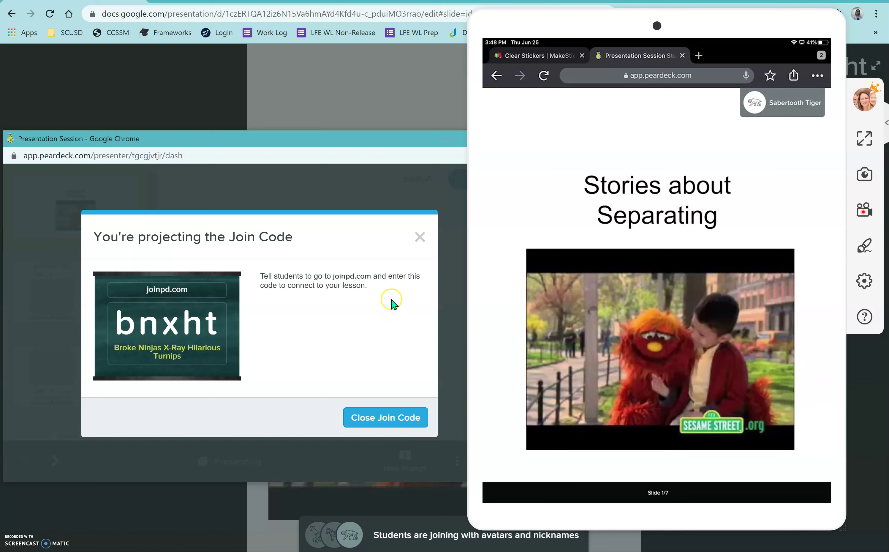
{"action": "left_click", "coordinate": [369, 424]}
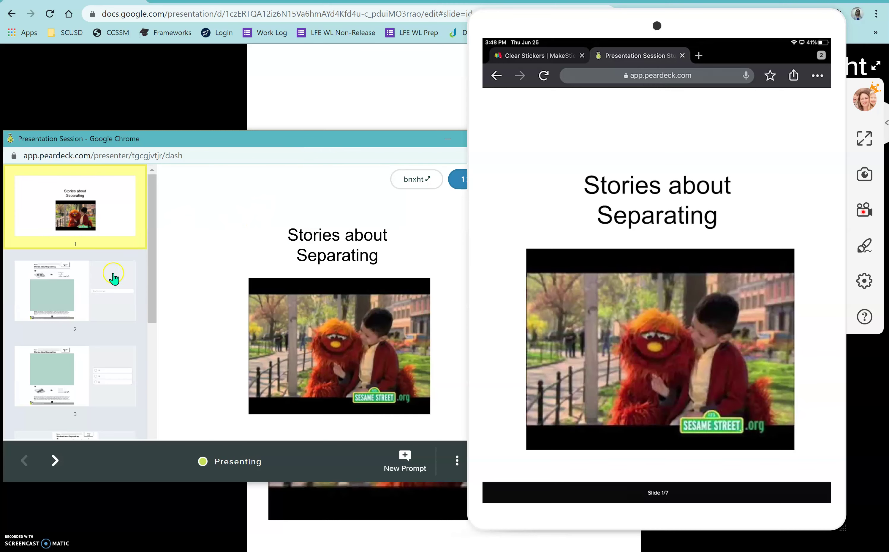
Step: Narrow the dashboard window and position it fully in view beside the mirrored student tablet
{"action": "left_click_drag", "start_coordinate": [231, 141], "coordinate": [155, 137]}
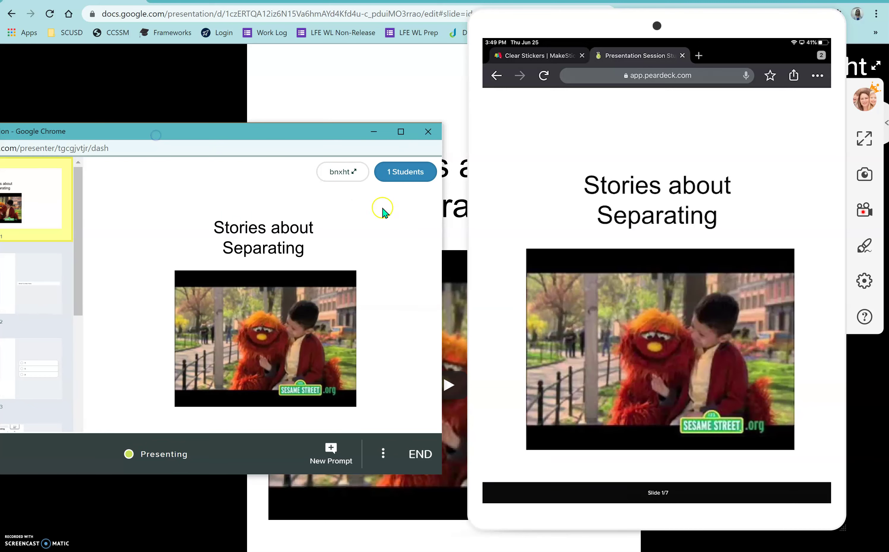
{"action": "left_click_drag", "start_coordinate": [444, 219], "coordinate": [392, 219]}
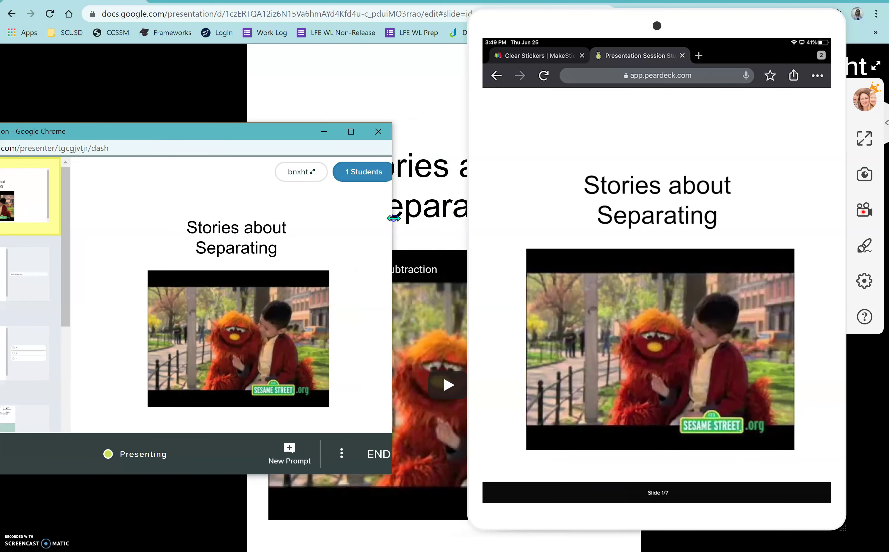
{"action": "left_click_drag", "start_coordinate": [265, 133], "coordinate": [353, 137]}
{"action": "mouse_move", "coordinate": [335, 85]}
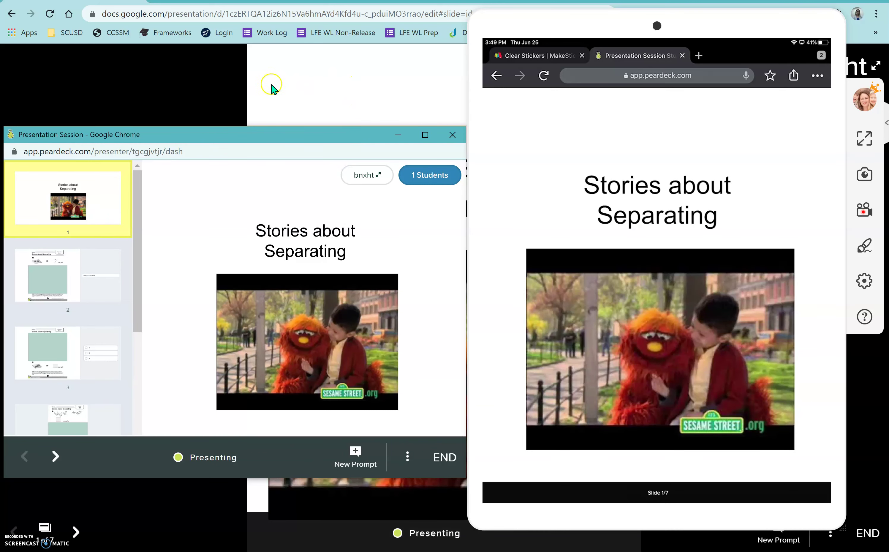
Step: Uncover the projector view by minimizing the ApowerMirror window, return it to slide 1 and view the session options
{"action": "left_click", "coordinate": [227, 99]}
{"action": "key", "text": "Right"}
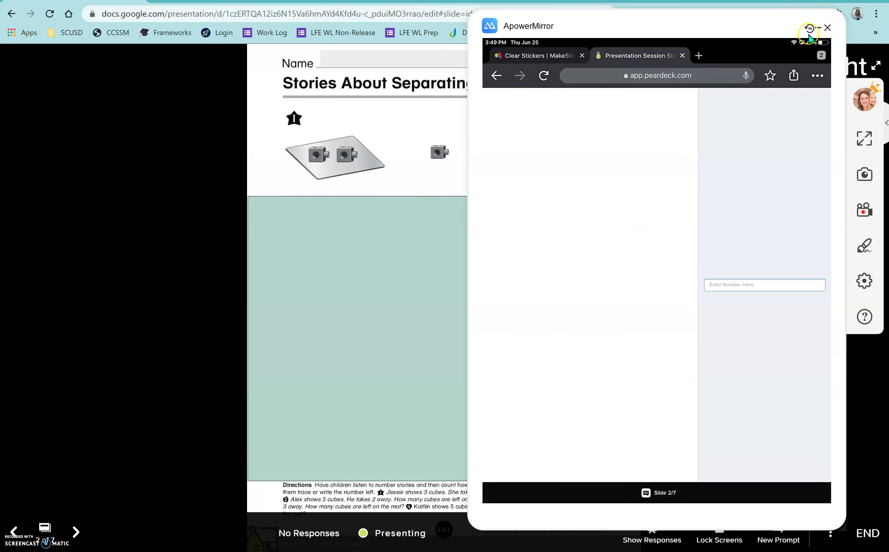
{"action": "left_click", "coordinate": [818, 28]}
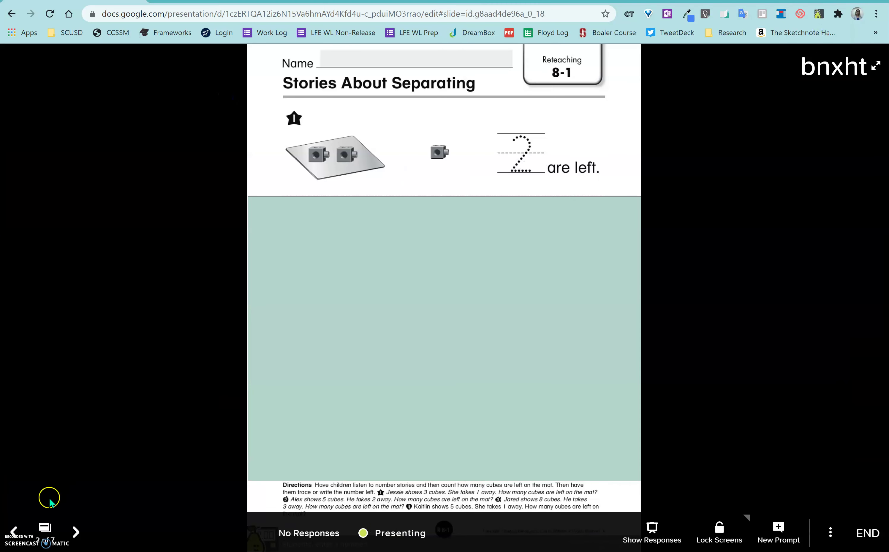
{"action": "left_click", "coordinate": [16, 531]}
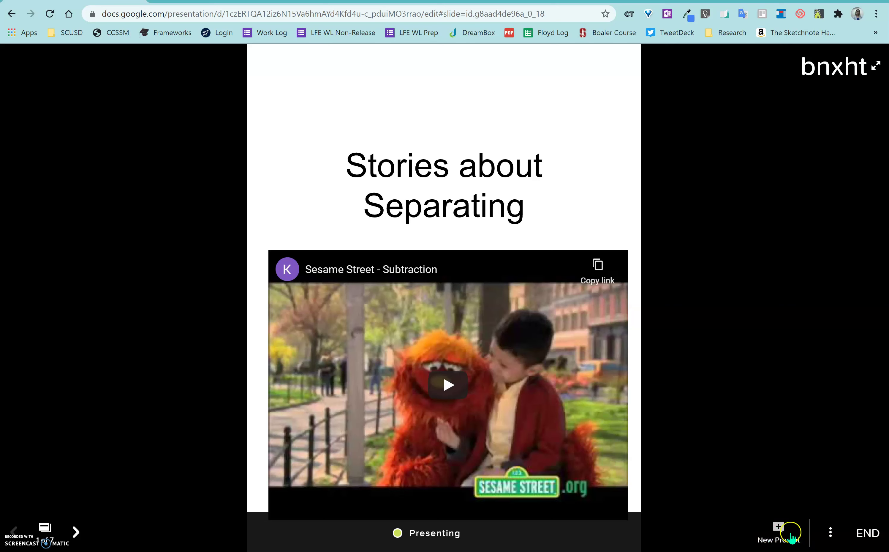
{"action": "left_click", "coordinate": [830, 533]}
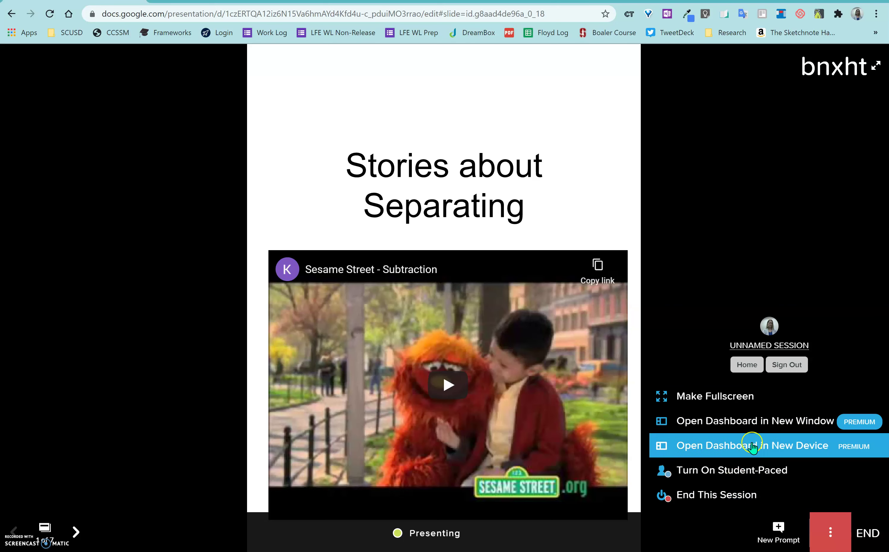
{"action": "left_click", "coordinate": [755, 273]}
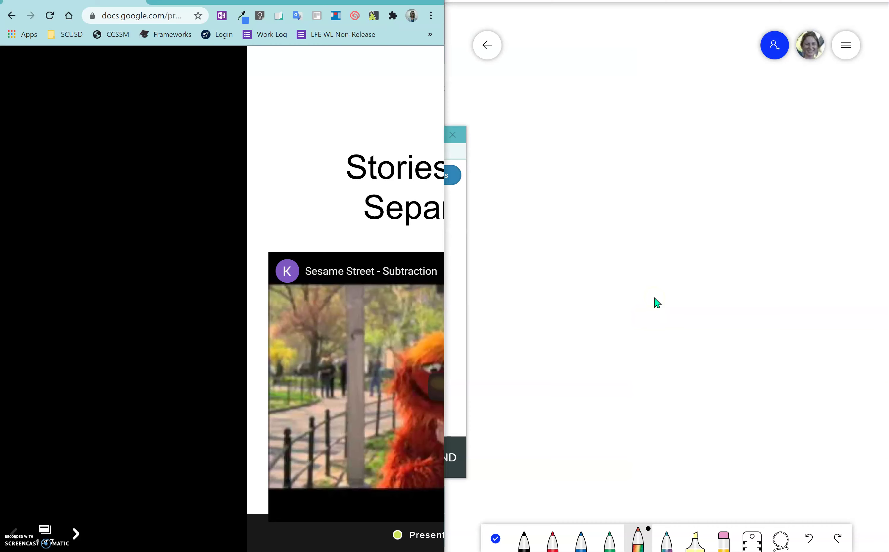
Step: Bring the dashboard and mirrored tablet back into view, and advance the session to slide 2
{"action": "key", "text": "alt+Tab"}
{"action": "key", "text": "alt+Tab"}
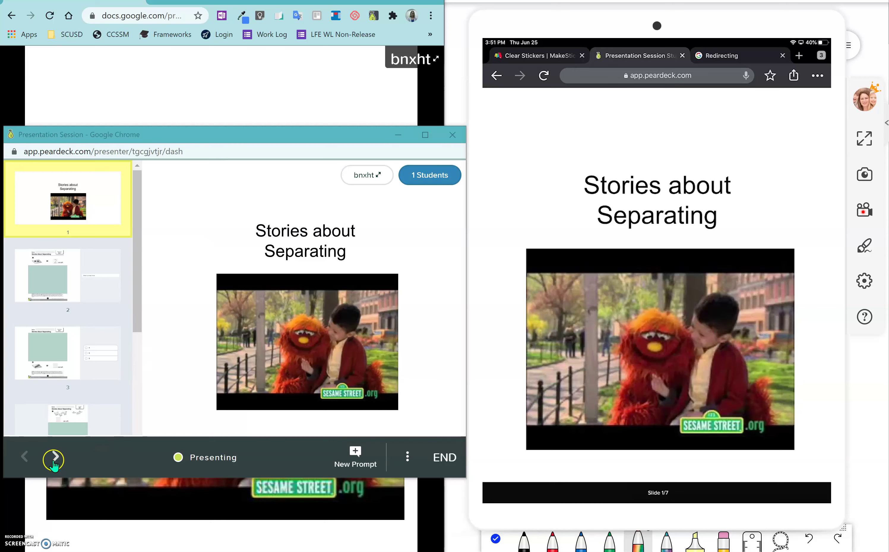
{"action": "left_click", "coordinate": [55, 459]}
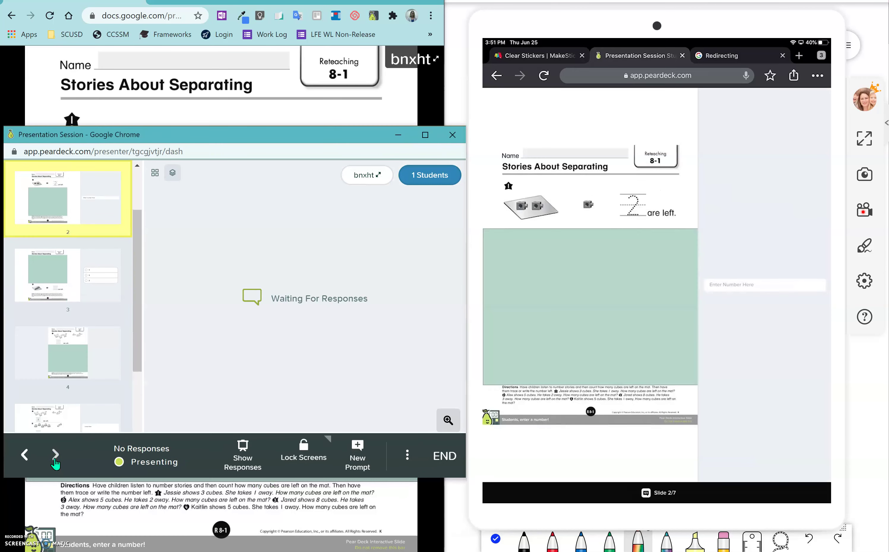
Step: Move the dashboard off the upper part of slide 2 and bring the projector view forward to examine its presenter controls
{"action": "left_click", "coordinate": [300, 316]}
{"action": "left_click", "coordinate": [189, 153]}
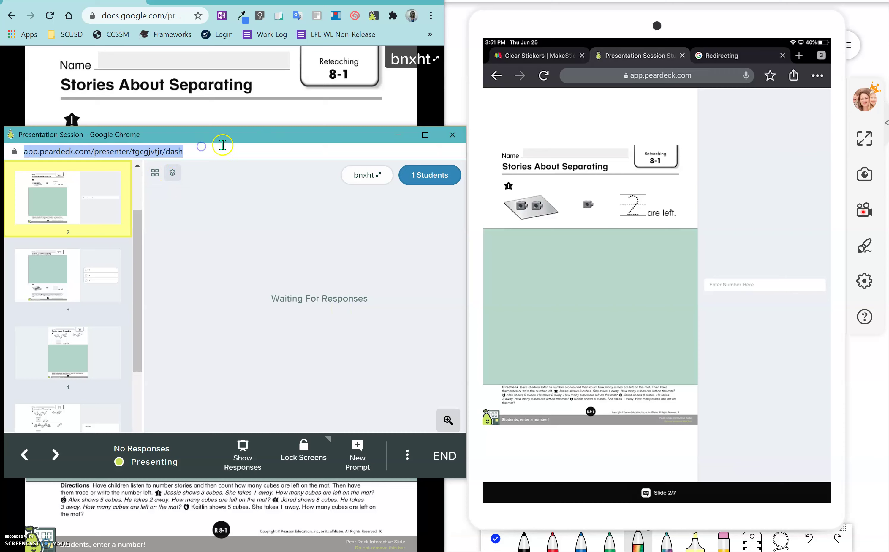
{"action": "left_click_drag", "start_coordinate": [240, 135], "coordinate": [208, 207]}
{"action": "mouse_move", "coordinate": [172, 310]}
{"action": "left_mouse_down"}
{"action": "mouse_move", "coordinate": [142, 508]}
{"action": "mouse_move", "coordinate": [206, 292]}
{"action": "mouse_move", "coordinate": [218, 98]}
{"action": "mouse_move", "coordinate": [113, 317]}
{"action": "left_mouse_up"}
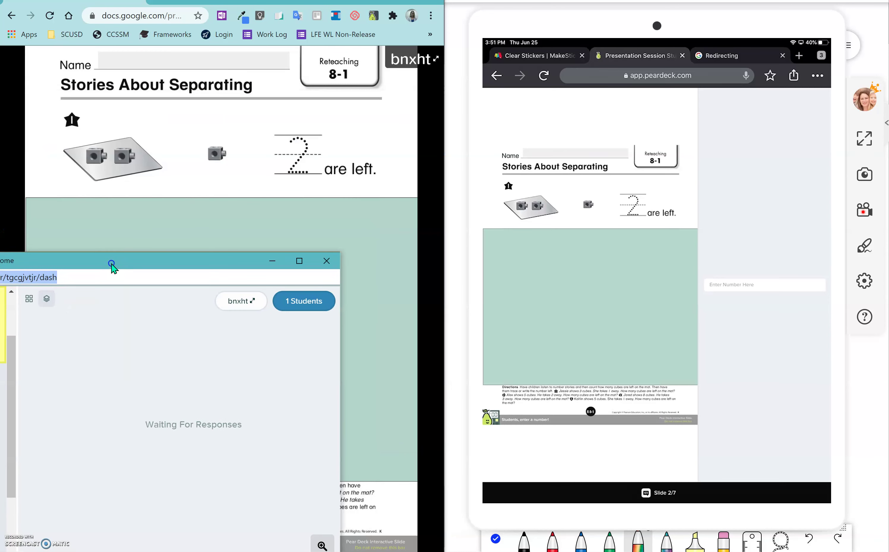
{"action": "left_click", "coordinate": [188, 220]}
{"action": "left_click", "coordinate": [14, 531]}
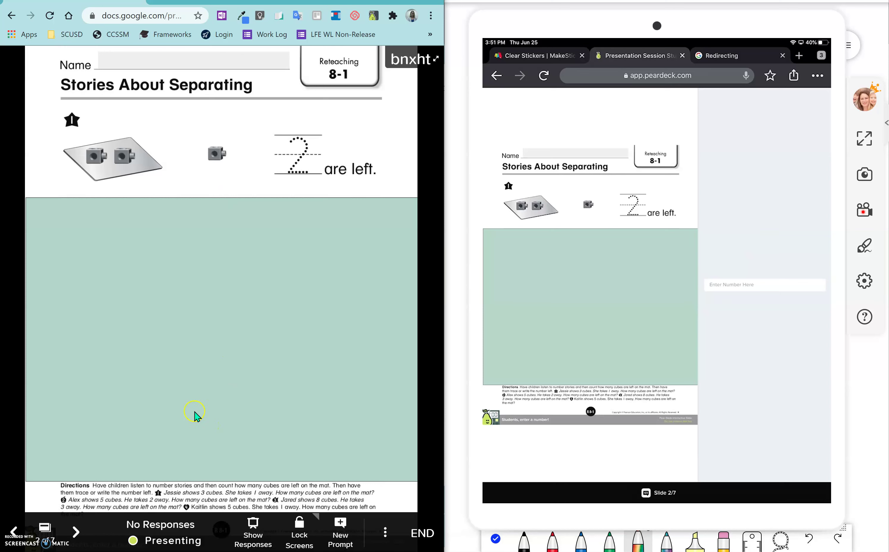
{"action": "left_click", "coordinate": [253, 535]}
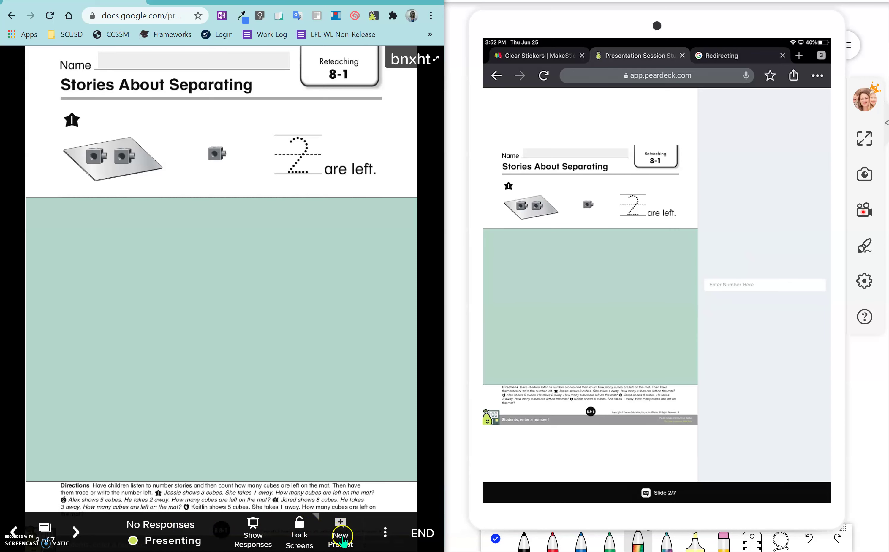
Step: Bring the dashboard back beside the tablet, and enter 2 as the student's number answer on slide 2
{"action": "key", "text": "alt+Tab"}
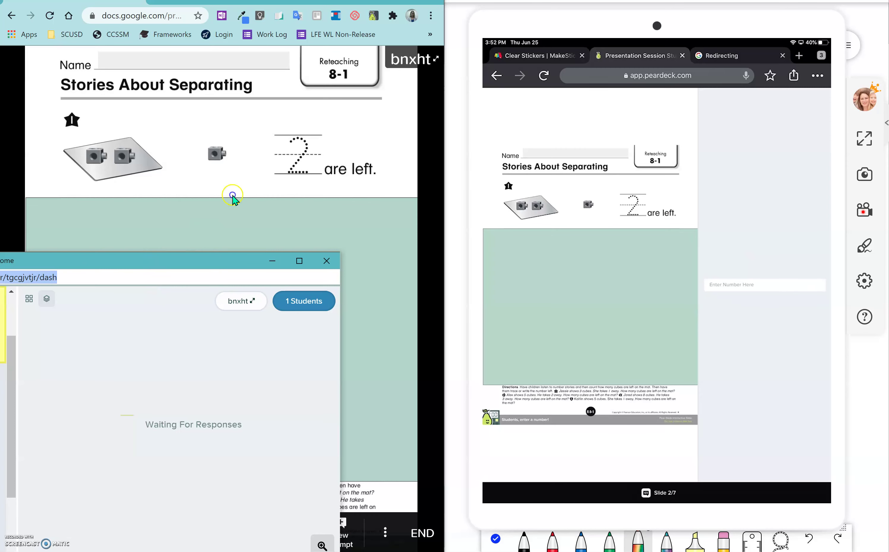
{"action": "left_click_drag", "start_coordinate": [220, 261], "coordinate": [322, 124]}
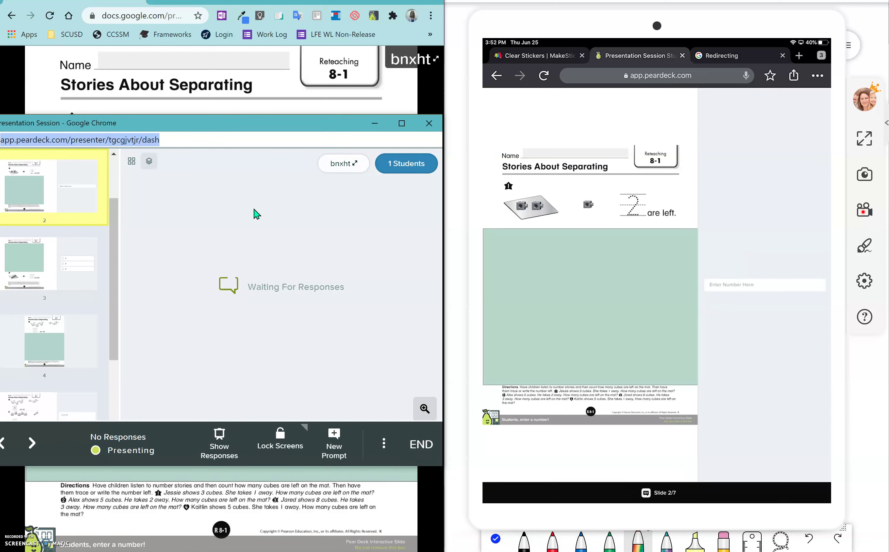
{"action": "left_click", "coordinate": [727, 285]}
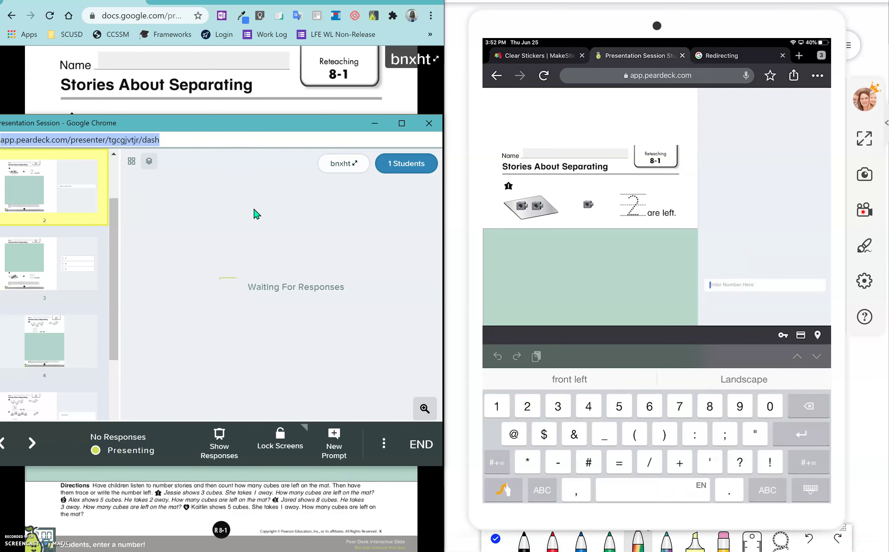
{"action": "type", "text": "2"}
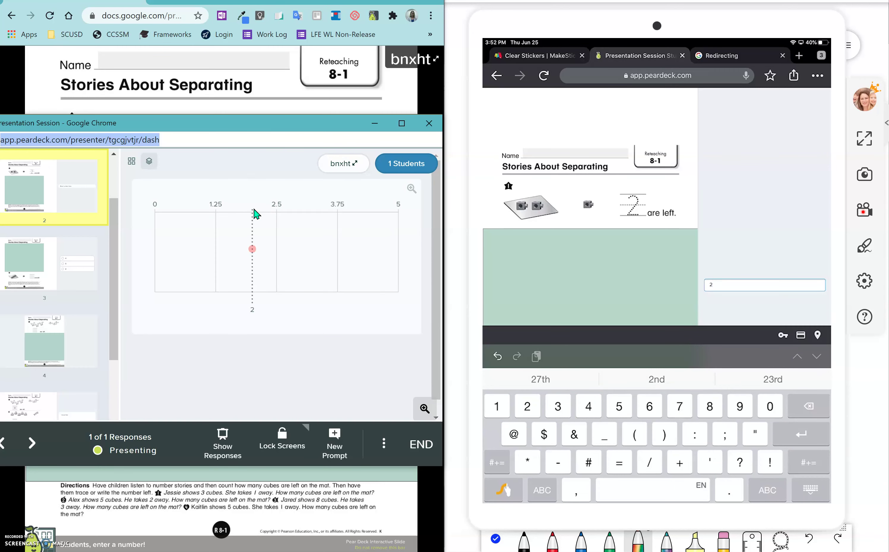
{"action": "left_click", "coordinate": [811, 489]}
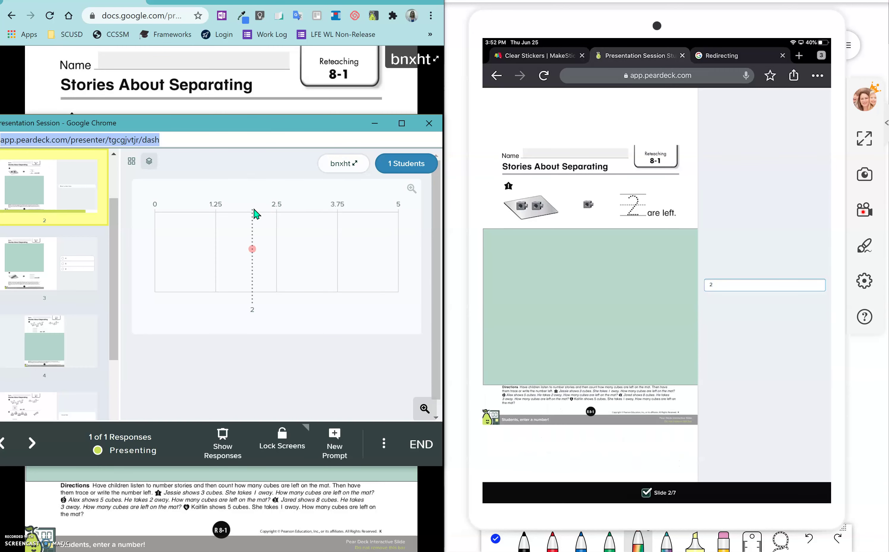
Step: Examine the slide 2 response count, then the individual response card with its student label and options on the dashboard
{"action": "left_click", "coordinate": [99, 436]}
{"action": "left_click_drag", "start_coordinate": [89, 437], "coordinate": [160, 436]}
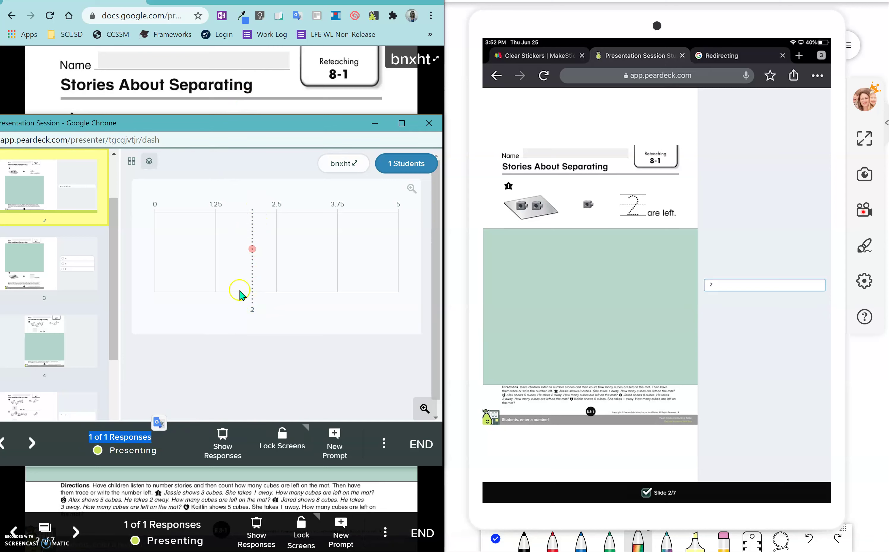
{"action": "left_click", "coordinate": [131, 161]}
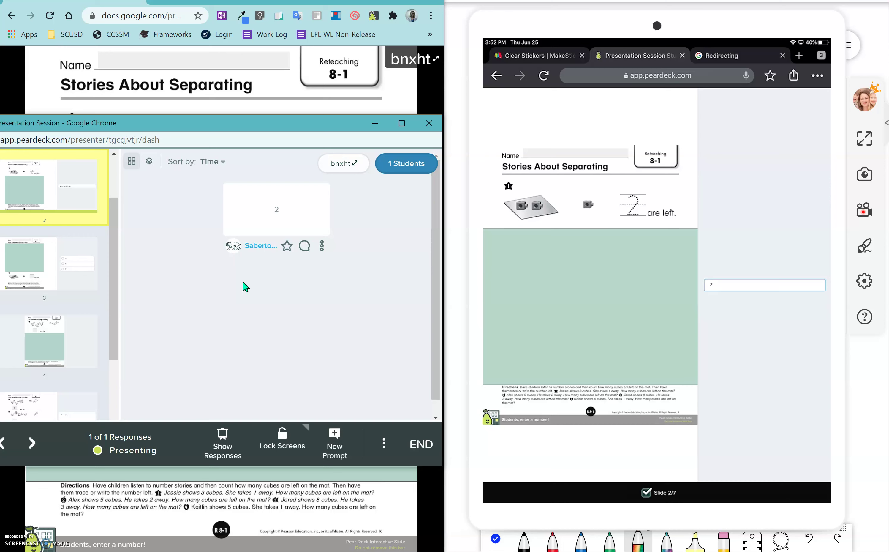
{"action": "left_click", "coordinate": [260, 247]}
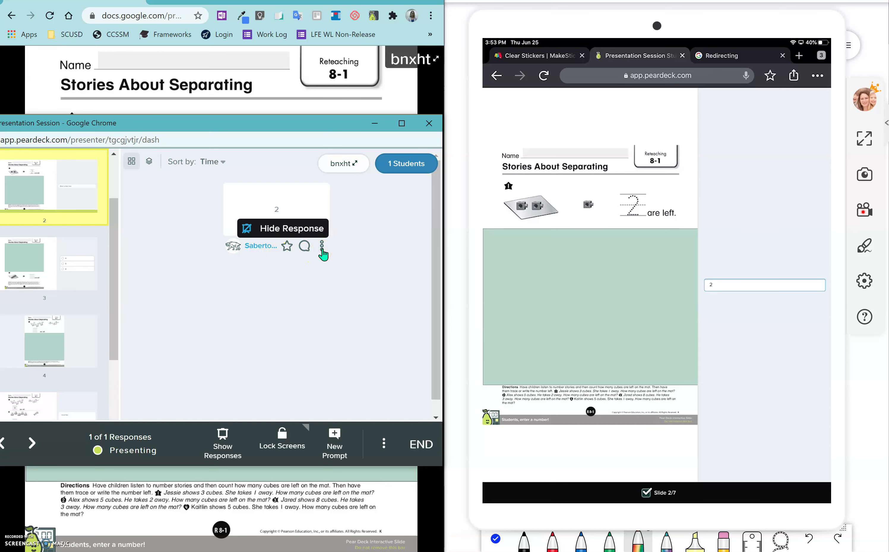
{"action": "left_click", "coordinate": [232, 248]}
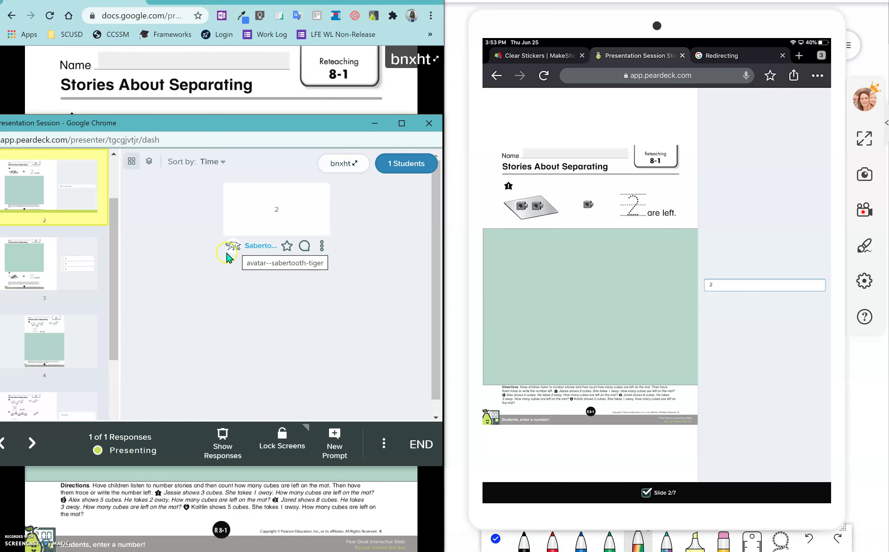
{"action": "left_click", "coordinate": [207, 274]}
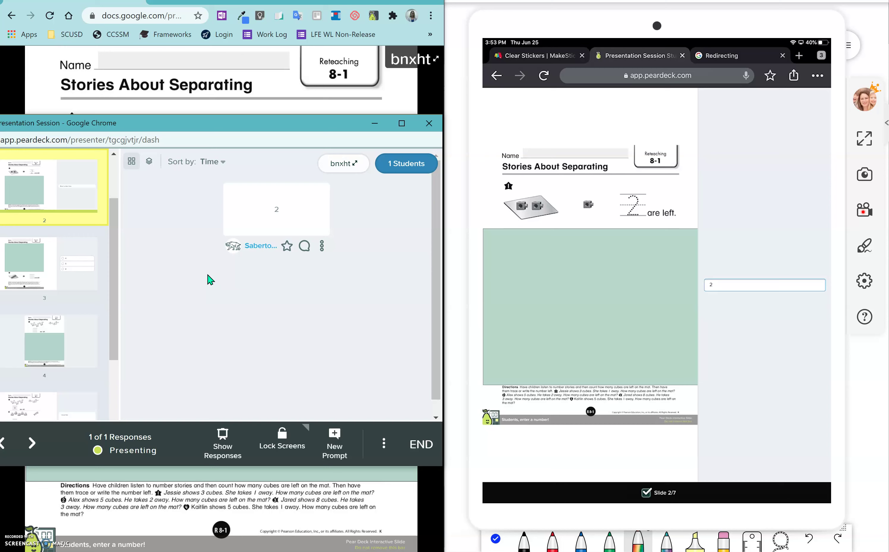
{"action": "left_click", "coordinate": [185, 194]}
{"action": "left_click", "coordinate": [235, 301]}
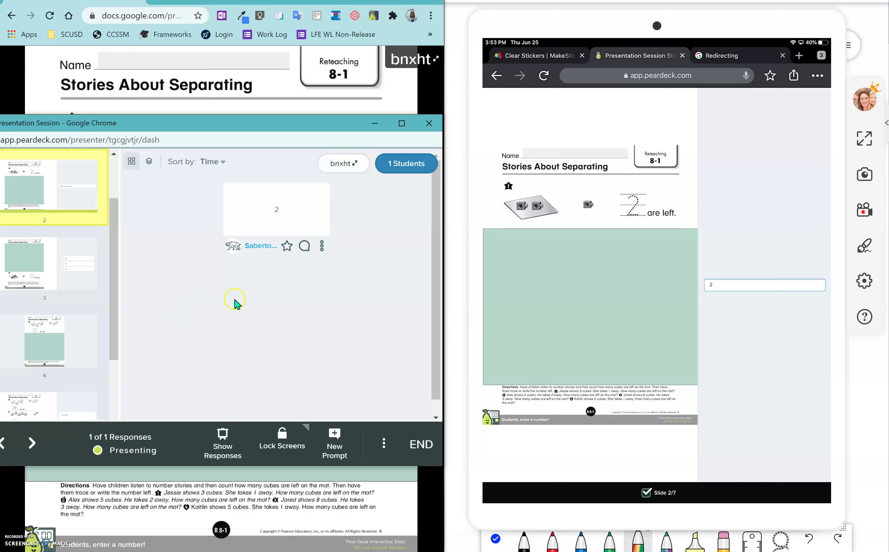
Step: Advance the session from the dashboard and show slide 3 in the projector view
{"action": "left_click", "coordinate": [32, 442]}
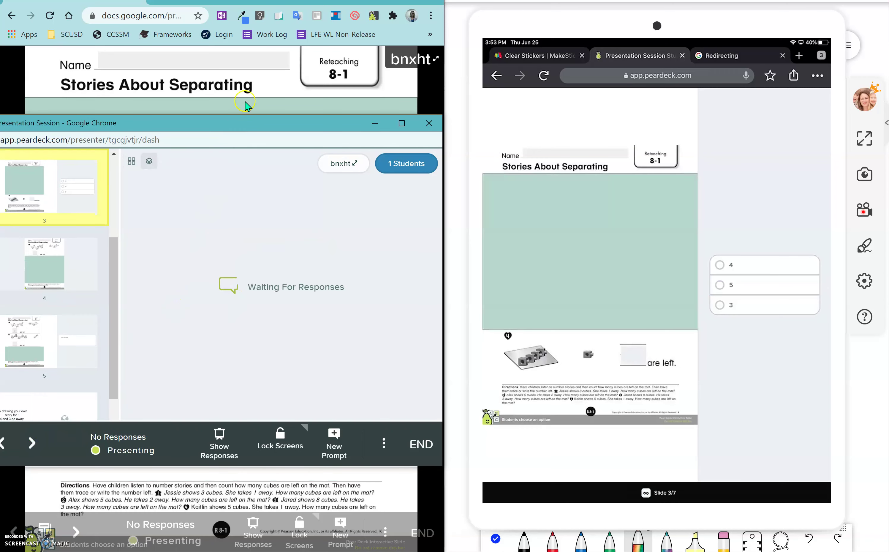
{"action": "left_click", "coordinate": [296, 95]}
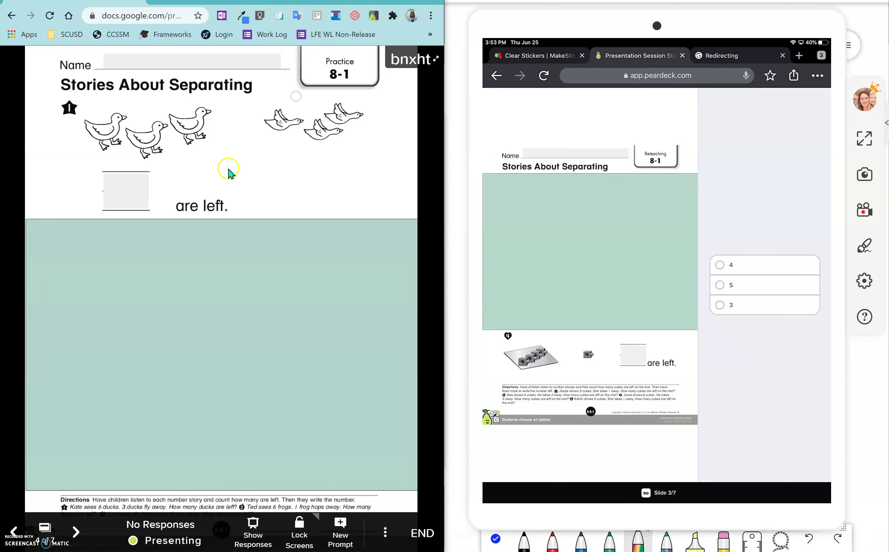
{"action": "key", "text": "Left"}
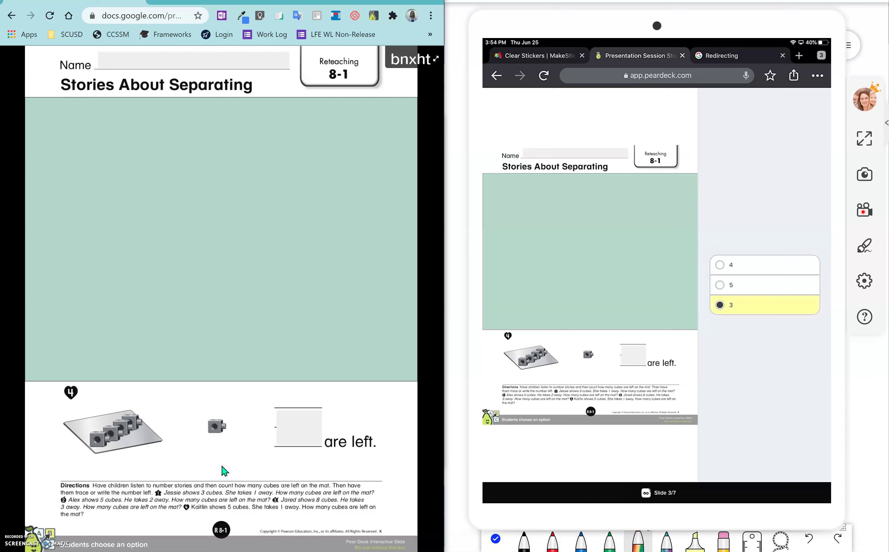
Step: Check on the dashboard who chose each answer to slide 3's multiple-choice question, and advance the session to slide 4
{"action": "mouse_move", "coordinate": [157, 526]}
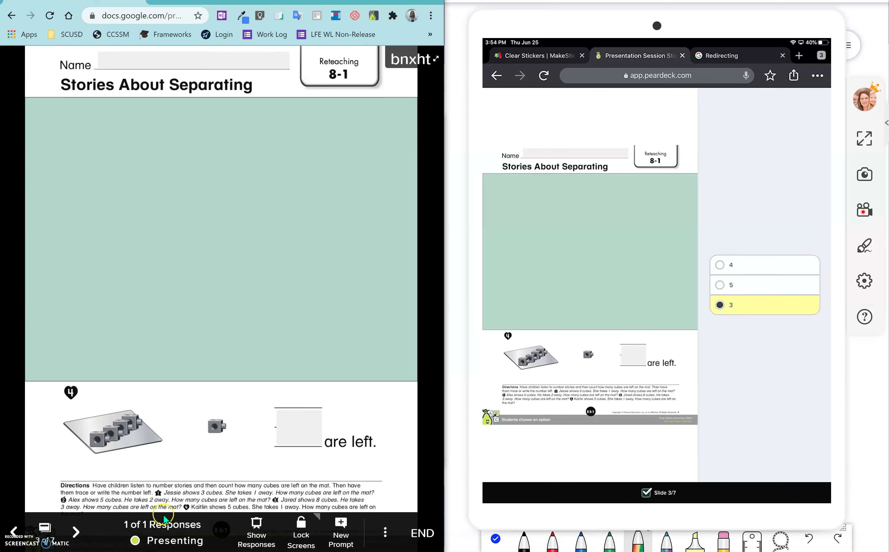
{"action": "left_click", "coordinate": [207, 406]}
{"action": "key", "text": "alt+Tab"}
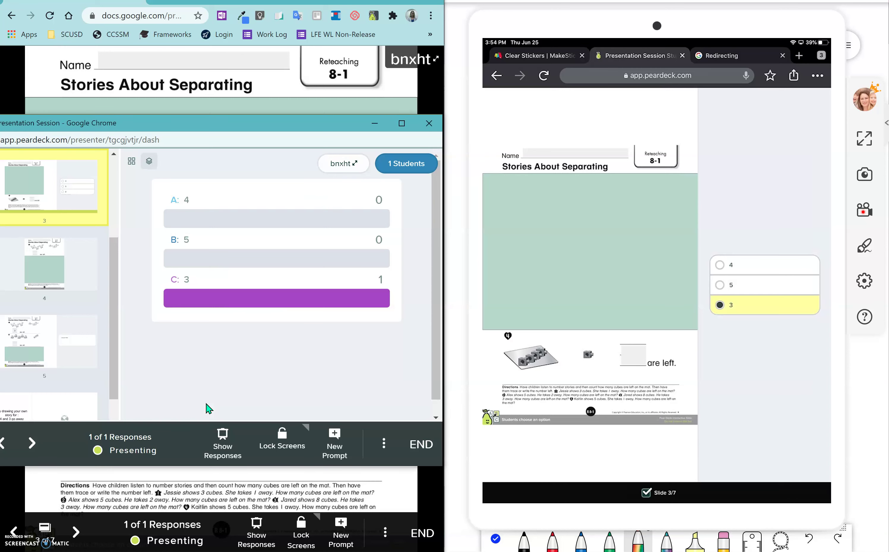
{"action": "left_click", "coordinate": [203, 304]}
{"action": "mouse_move", "coordinate": [212, 301]}
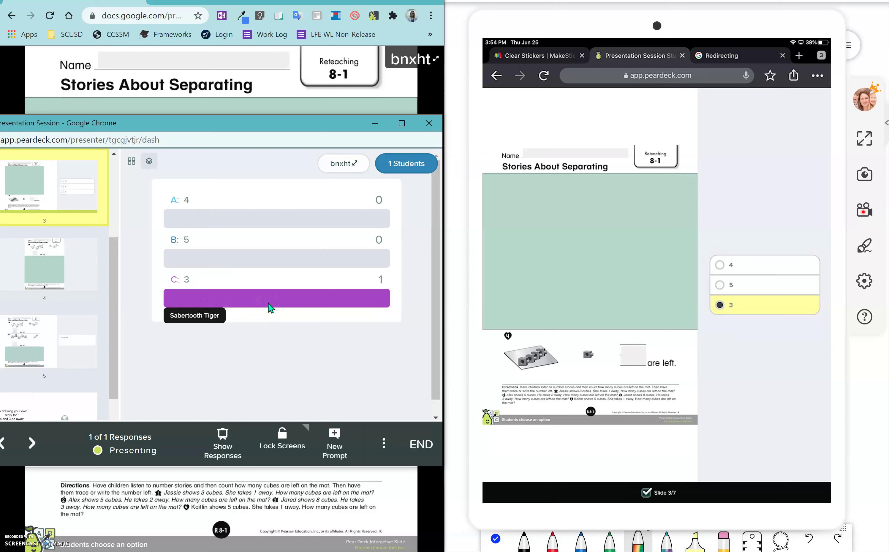
{"action": "left_click", "coordinate": [31, 443]}
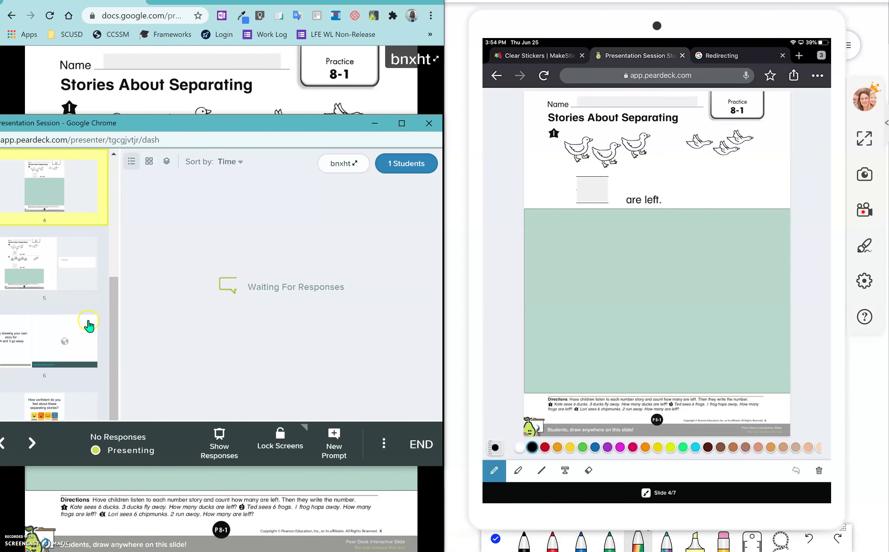
Step: With slide 4 in the projector view, write a magenta 6 in the tablet's answer box, and return to the dashboard
{"action": "key", "text": "alt+Tab"}
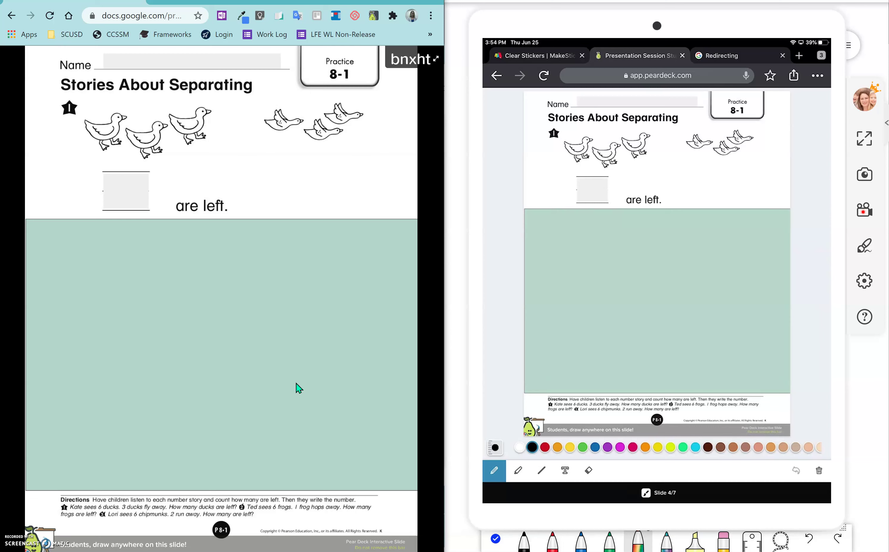
{"action": "scroll", "coordinate": [667, 447], "scroll_direction": "right", "scroll_amount": 5}
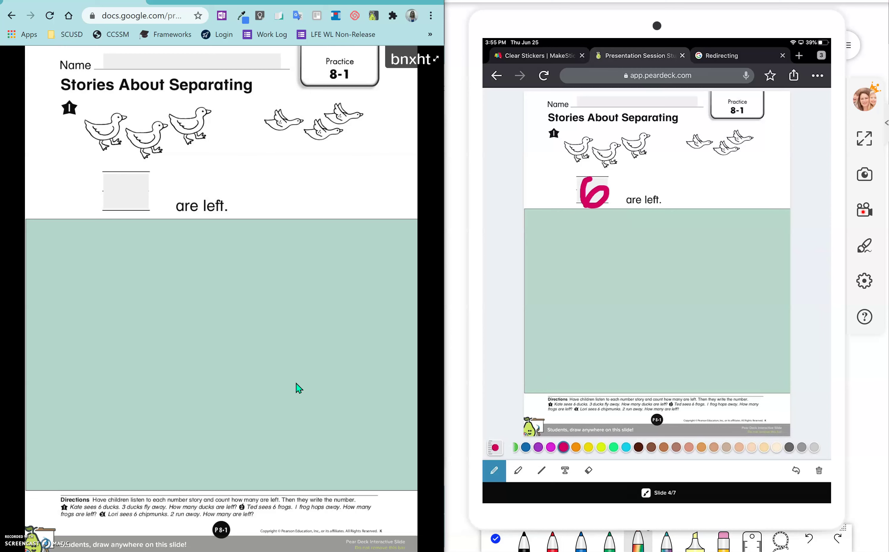
{"action": "mouse_move", "coordinate": [238, 518]}
{"action": "key", "text": "alt+Tab"}
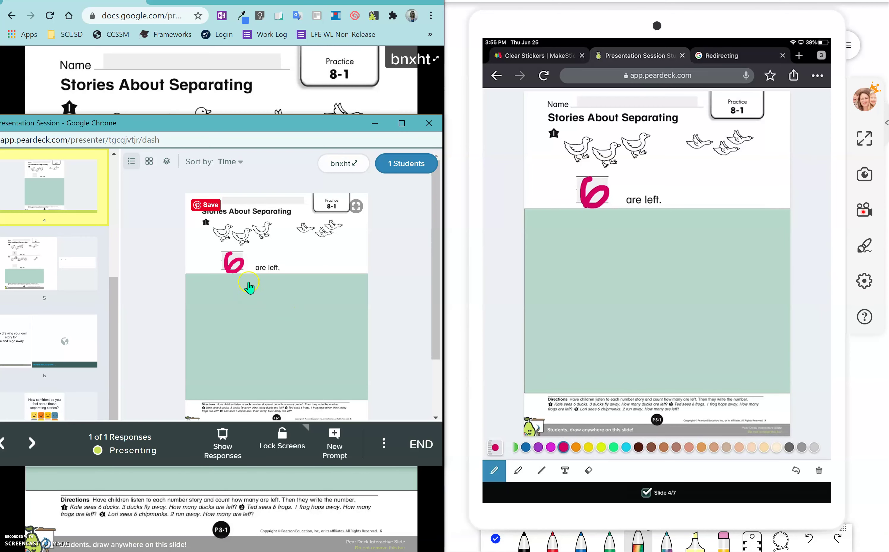
Step: Compare slide 4's drawing response in the dashboard's overlay and list layouts, ending in the grid layout
{"action": "left_click", "coordinate": [133, 166]}
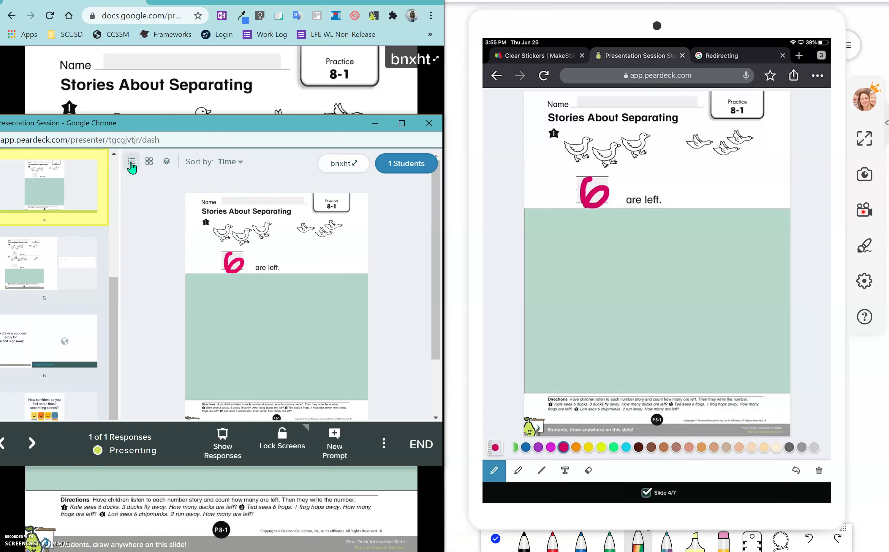
{"action": "left_click", "coordinate": [148, 163]}
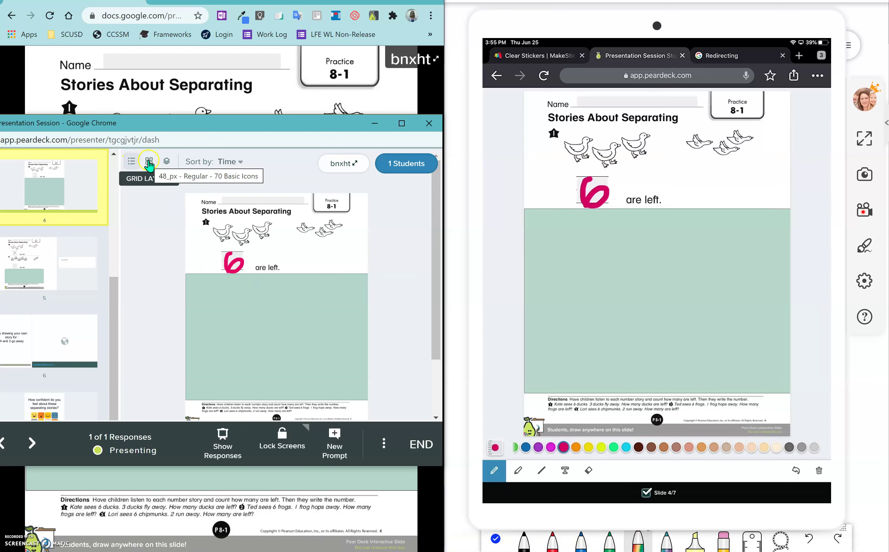
{"action": "left_click", "coordinate": [166, 165]}
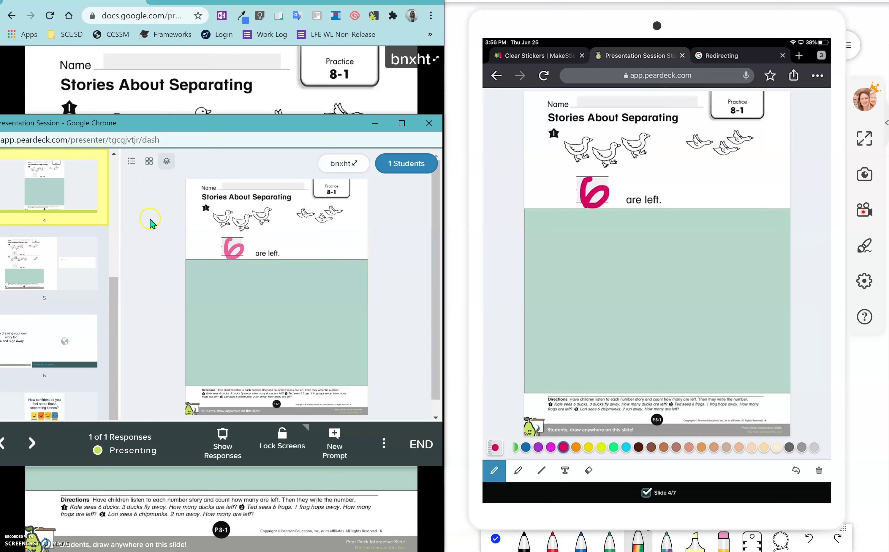
{"action": "left_click", "coordinate": [131, 161]}
{"action": "scroll", "coordinate": [175, 276], "scroll_direction": "down", "scroll_amount": 2}
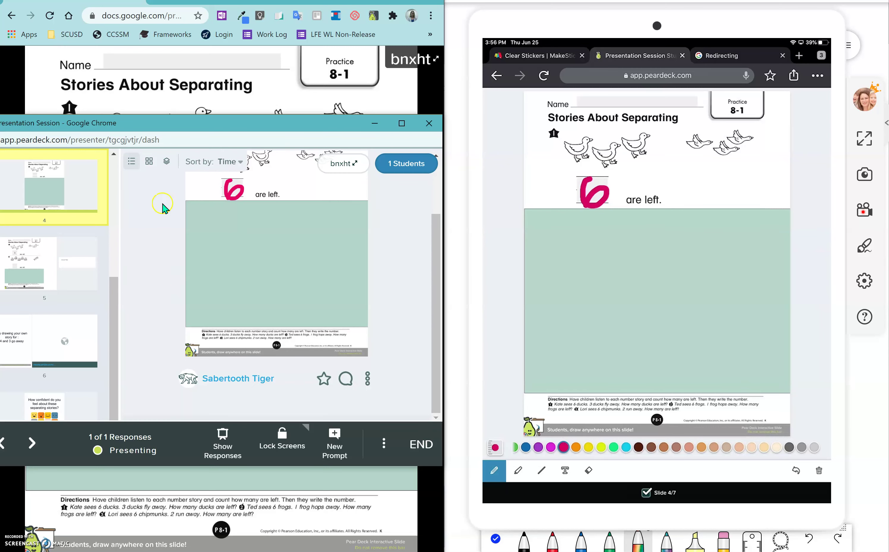
{"action": "left_click", "coordinate": [148, 161]}
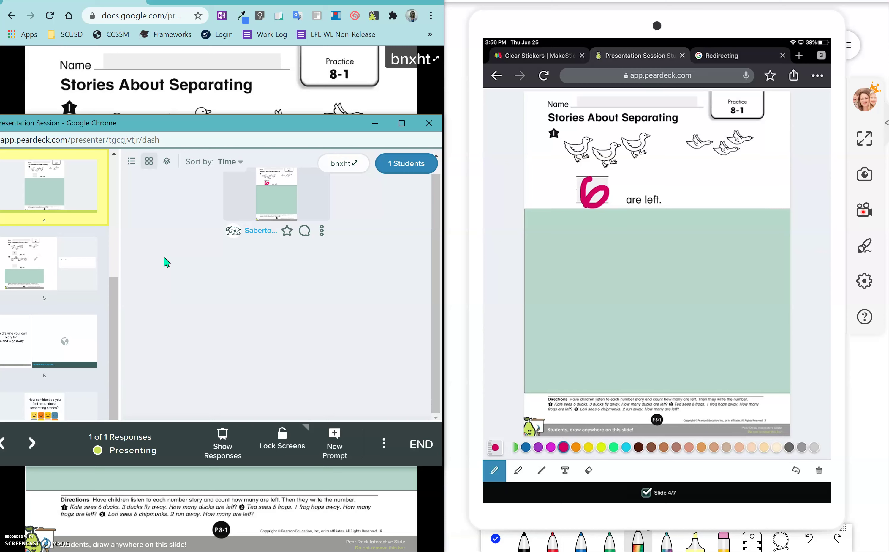
Step: Advance to slide 5 from the projector view and enter "There are a lot of little frogs!" as the student's text response
{"action": "left_click", "coordinate": [330, 318]}
{"action": "key", "text": "alt+Tab"}
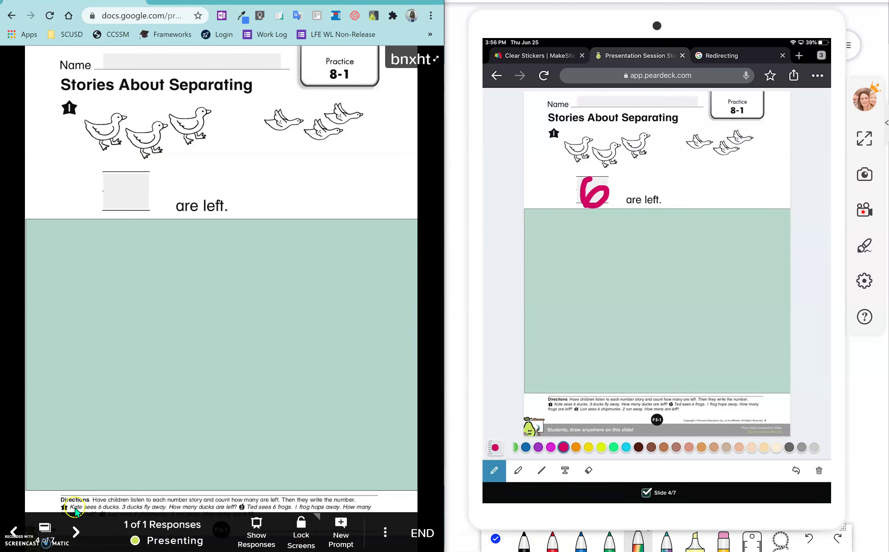
{"action": "left_click", "coordinate": [74, 529]}
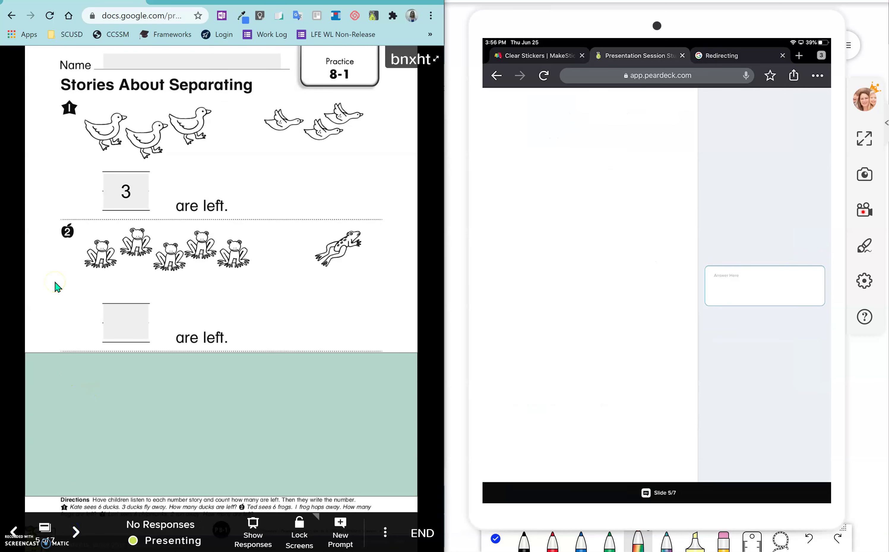
{"action": "left_click", "coordinate": [117, 190]}
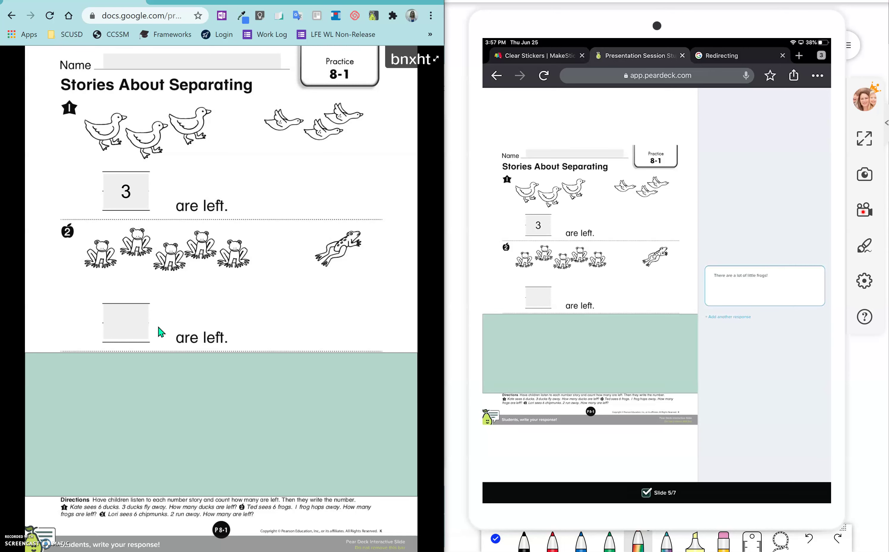
Step: Review slide 5's text response in the dashboard's grid and list layouts, and highlight the student's animal alias
{"action": "mouse_move", "coordinate": [288, 447]}
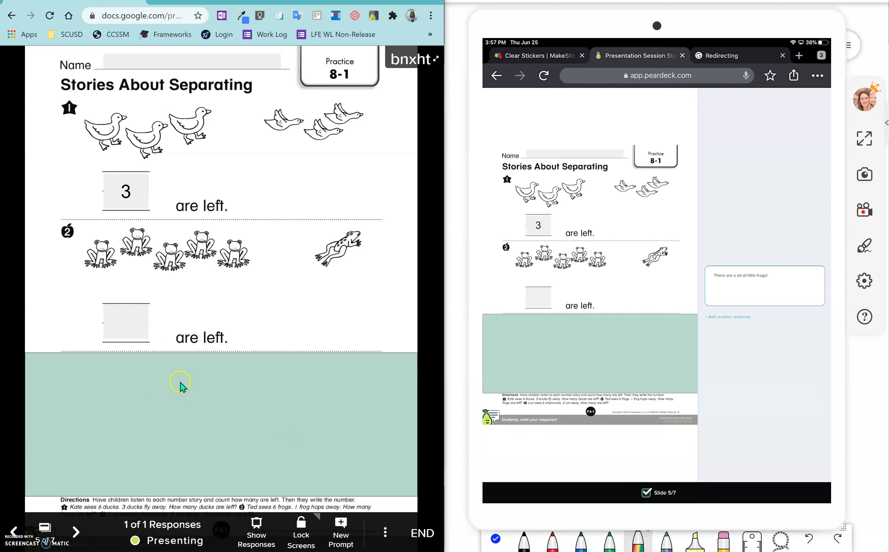
{"action": "key", "text": "alt+Tab"}
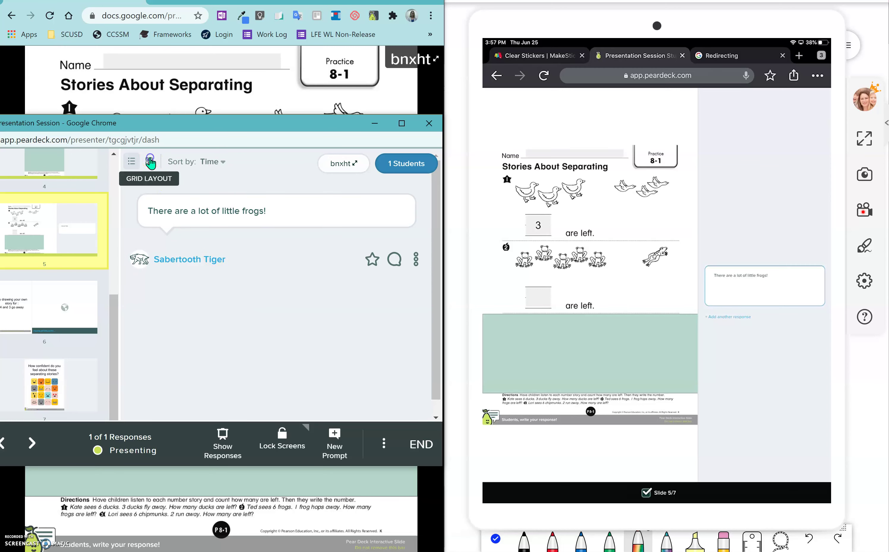
{"action": "left_click", "coordinate": [149, 161]}
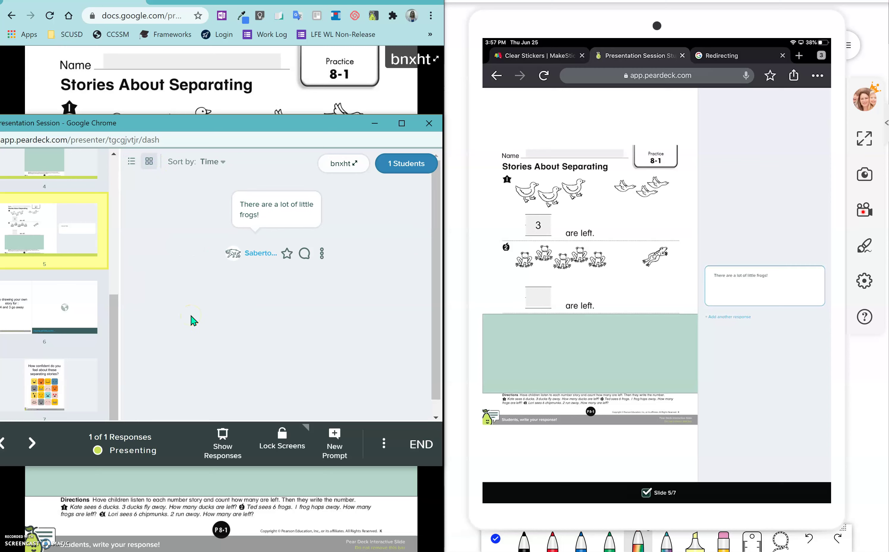
{"action": "left_click", "coordinate": [130, 162]}
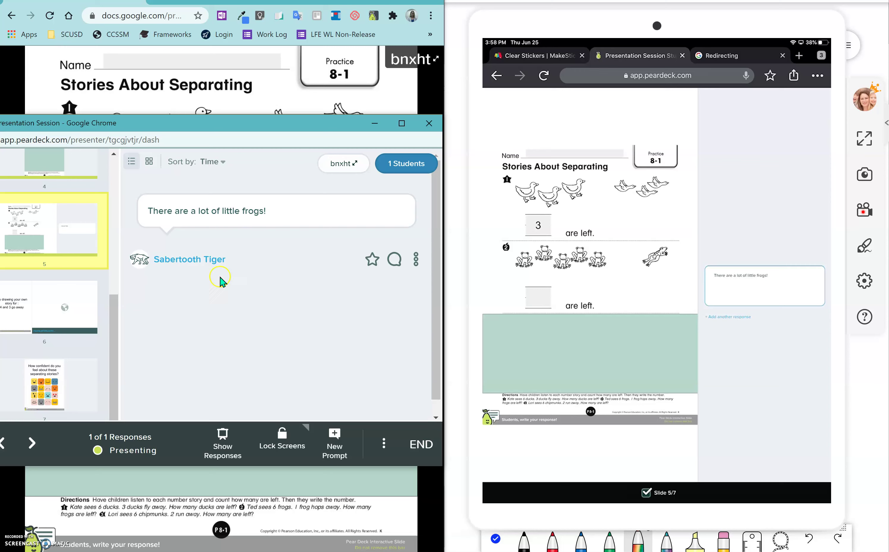
{"action": "left_click", "coordinate": [155, 260]}
{"action": "left_click_drag", "start_coordinate": [155, 260], "coordinate": [228, 260]}
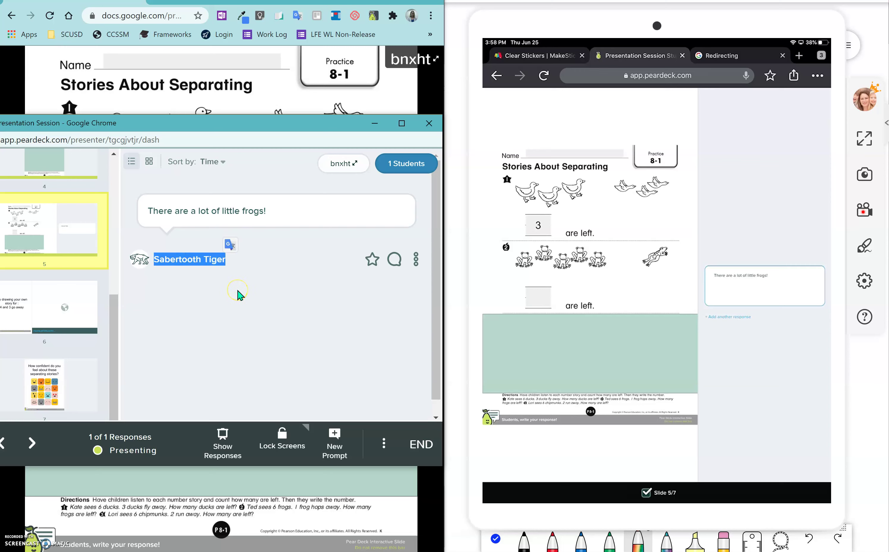
{"action": "left_click", "coordinate": [239, 295]}
Step: Advance the session to slide 6, the drawing story prompt, from the dashboard
{"action": "left_click", "coordinate": [110, 406]}
{"action": "left_click", "coordinate": [32, 444]}
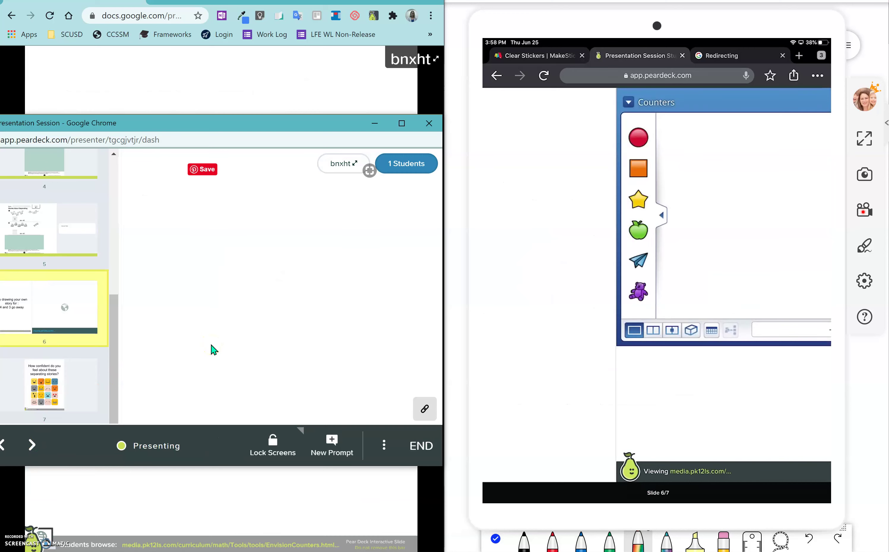
{"action": "left_click", "coordinate": [267, 317]}
{"action": "left_click", "coordinate": [273, 291]}
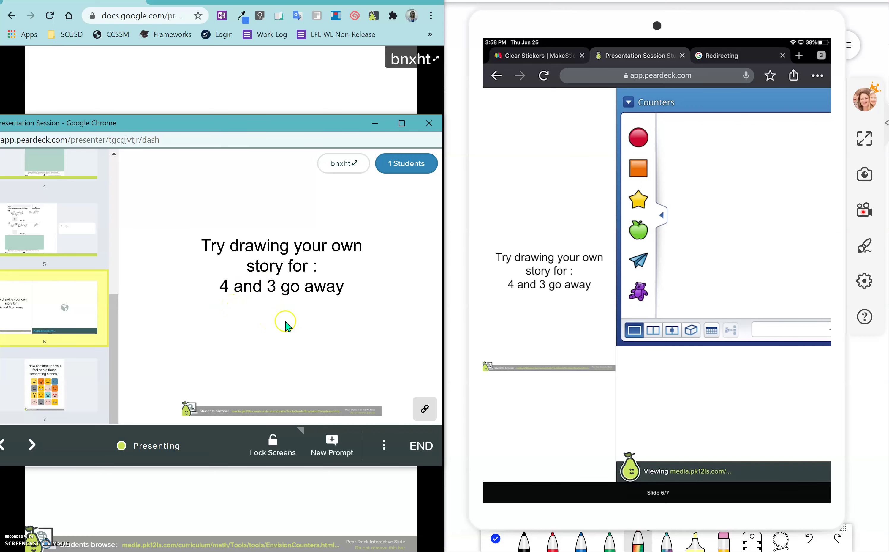
Step: Show slide 6 in the projector view and place three paper planes and four purple bears in the tablet's Counters tool
{"action": "left_click", "coordinate": [269, 108]}
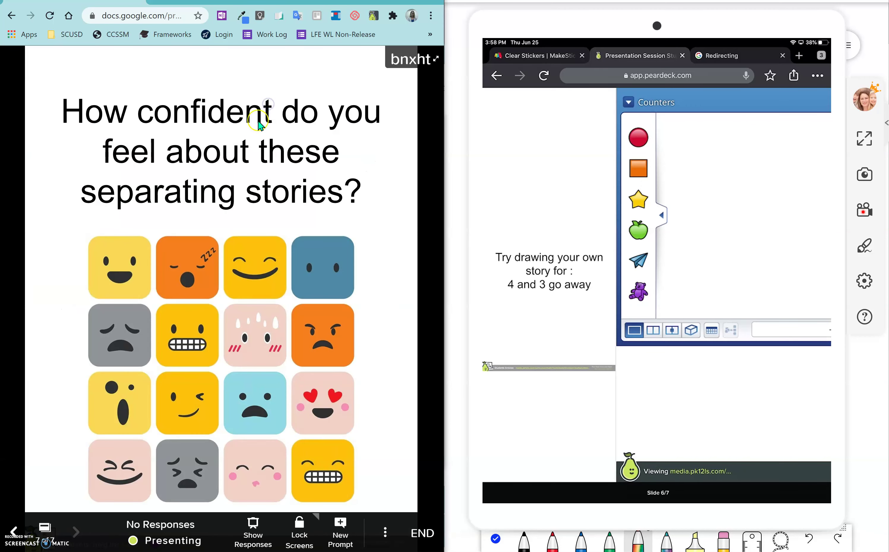
{"action": "left_click", "coordinate": [14, 531]}
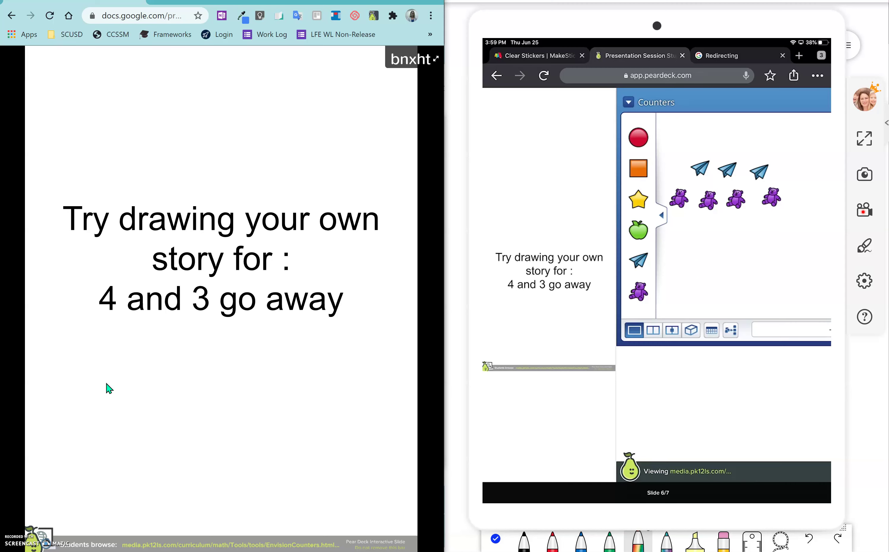
Step: Bring back the dashboard and check its view of slide 6 against the counters on the student tablet
{"action": "mouse_move", "coordinate": [112, 471]}
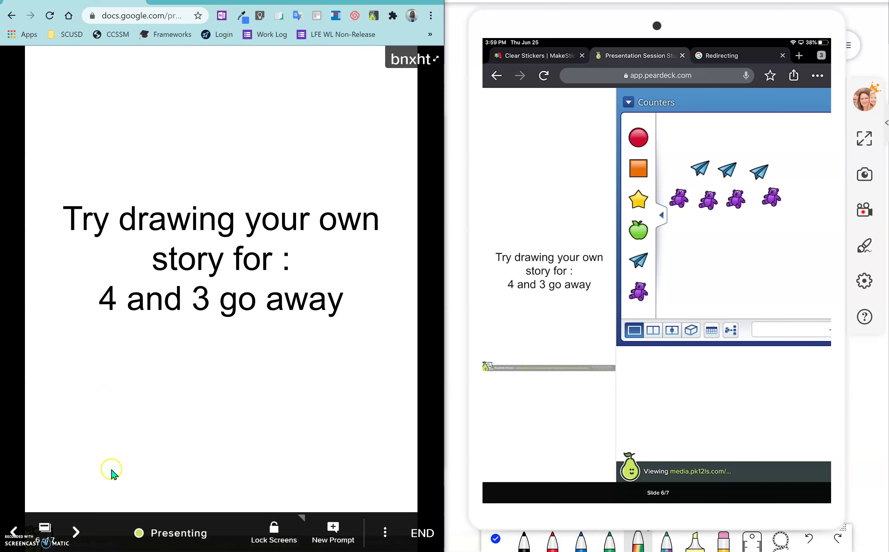
{"action": "key", "text": "alt+Tab"}
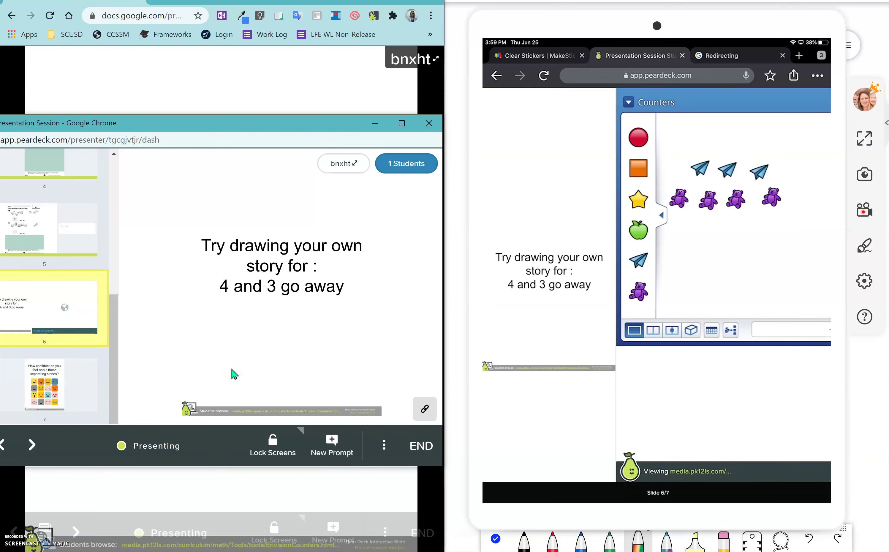
{"action": "left_click", "coordinate": [190, 363]}
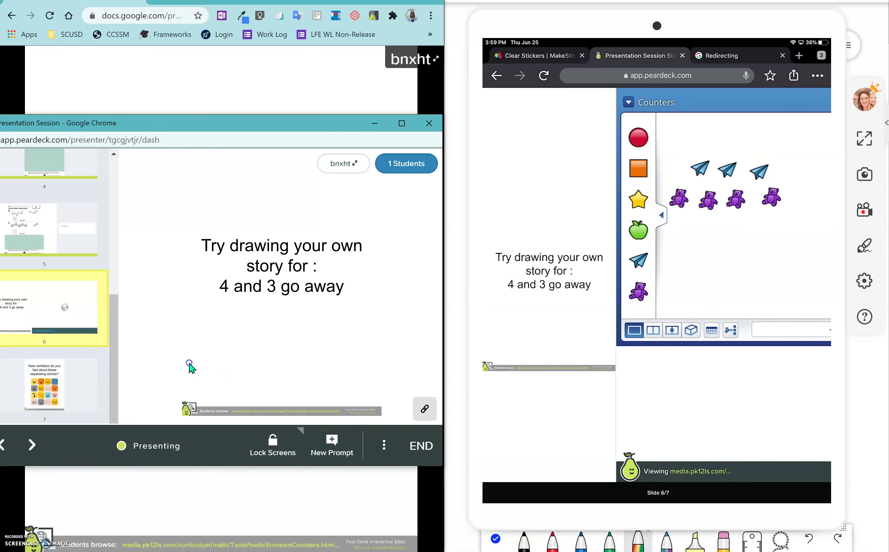